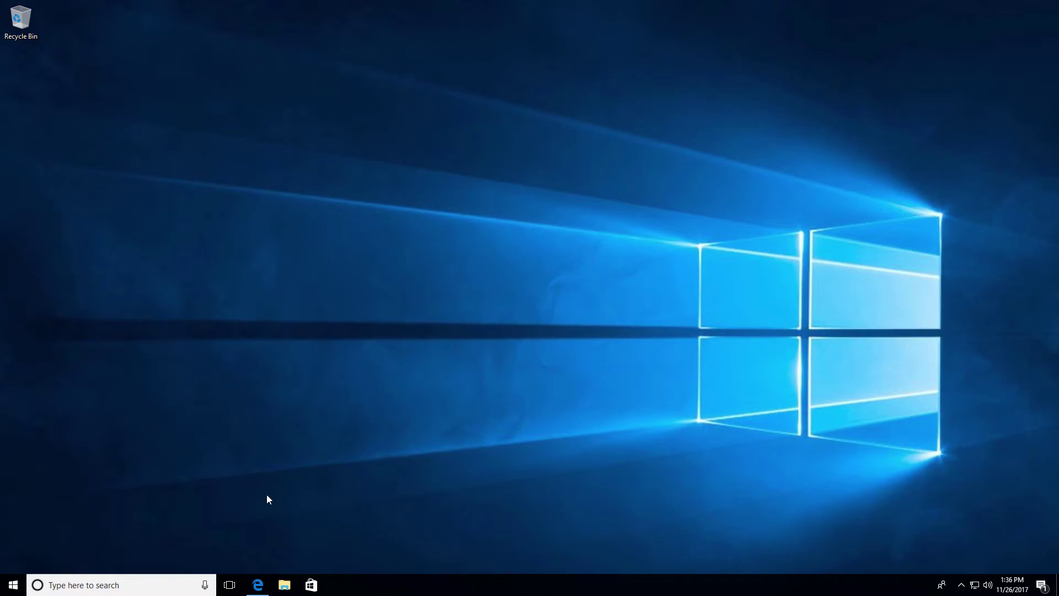
Step: Download EncryptoforWin.exe from the Encrypto page in Edge and list it under downloads
{"action": "left_click", "coordinate": [256, 585]}
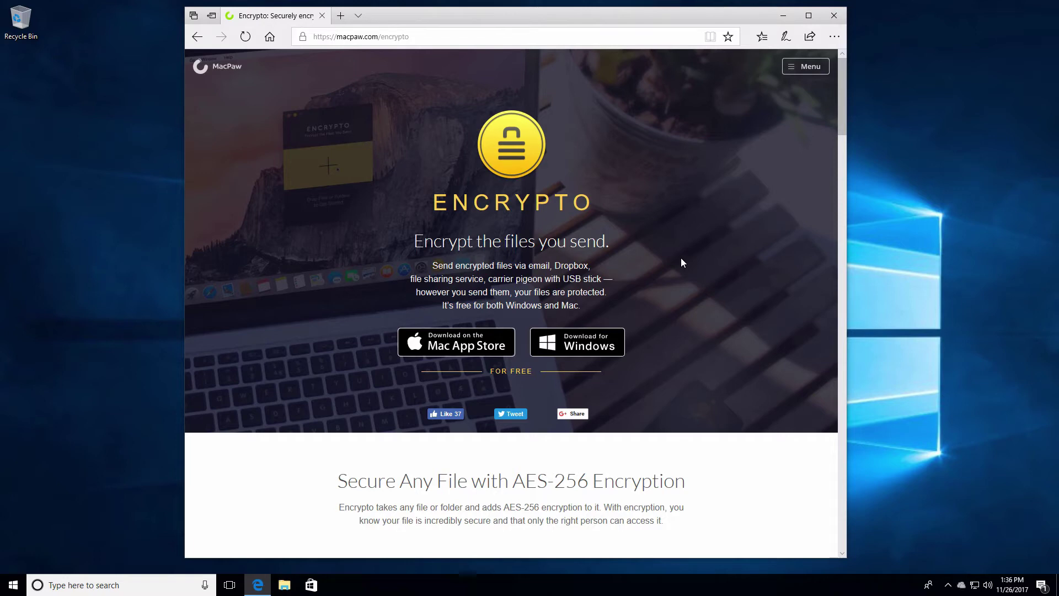
{"action": "left_click", "coordinate": [575, 344]}
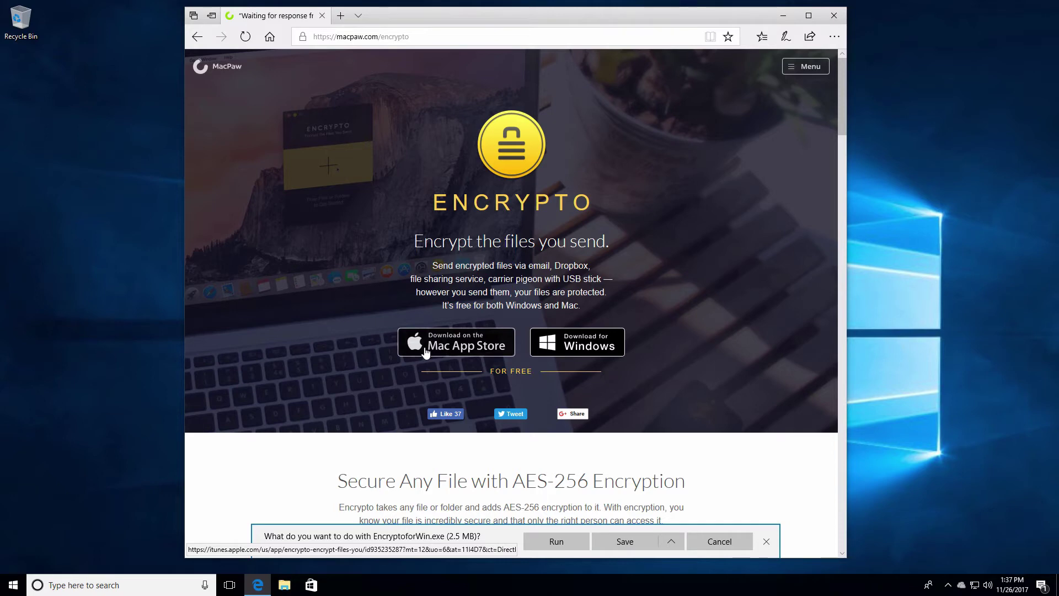
{"action": "left_click", "coordinate": [632, 545]}
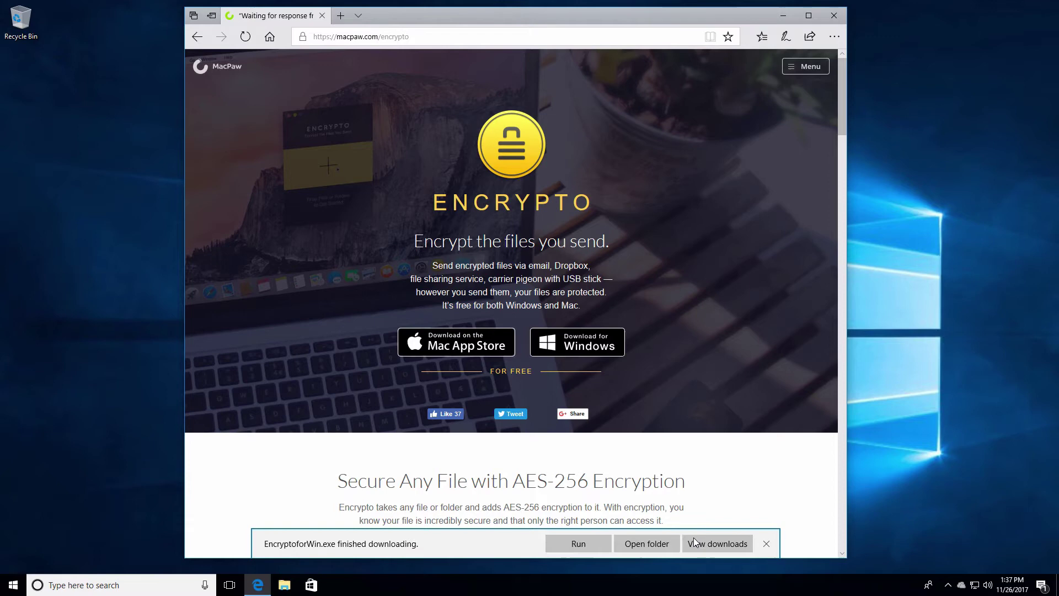
{"action": "left_click", "coordinate": [734, 544]}
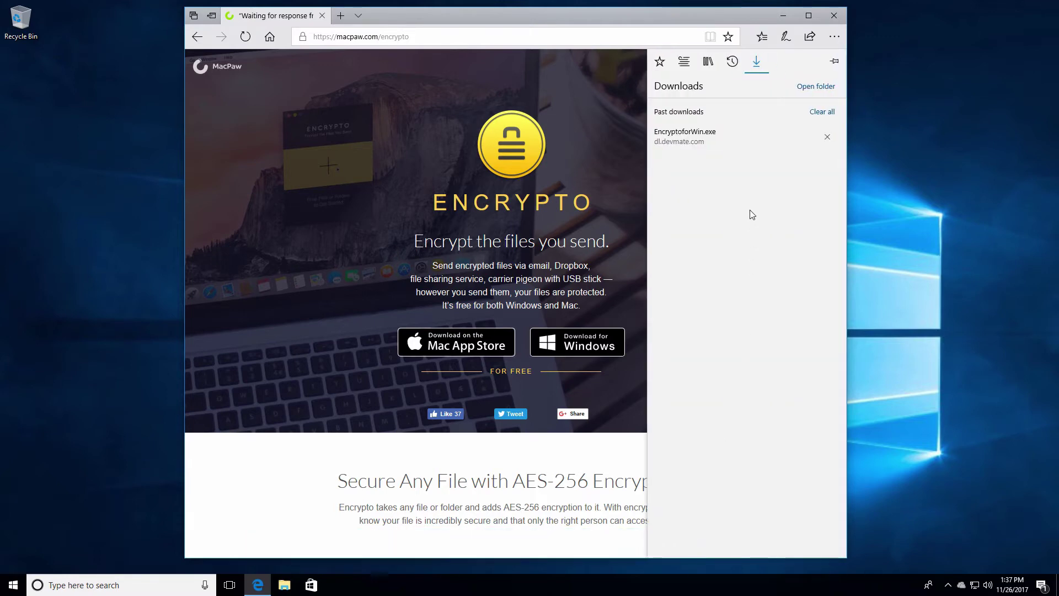
Step: Run EncryptoforWin.exe, approve the UAC prompt, accept the licence and install with defaults
{"action": "left_click", "coordinate": [687, 135]}
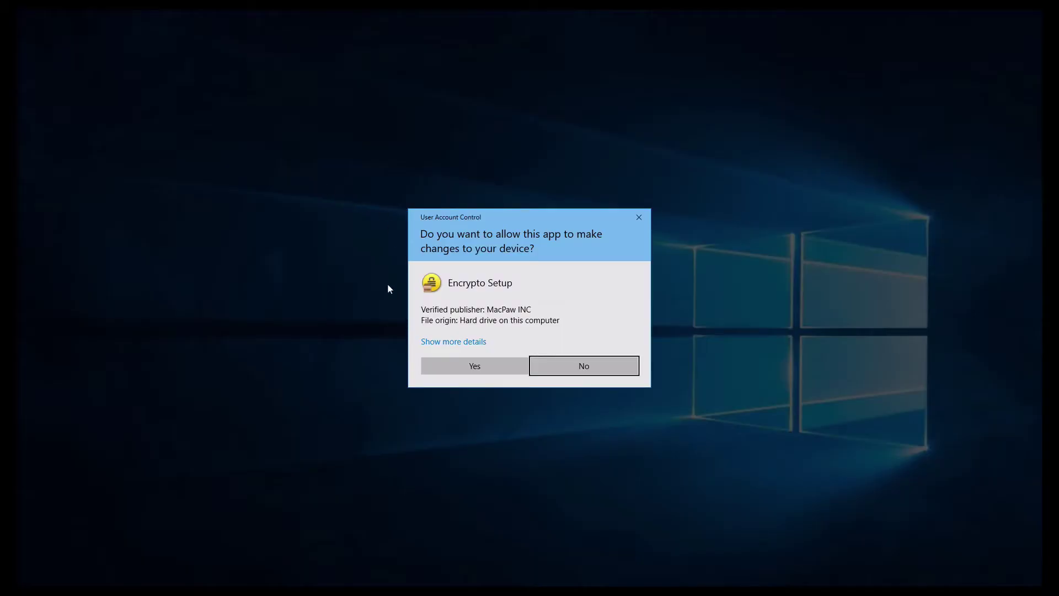
{"action": "left_click", "coordinate": [464, 366]}
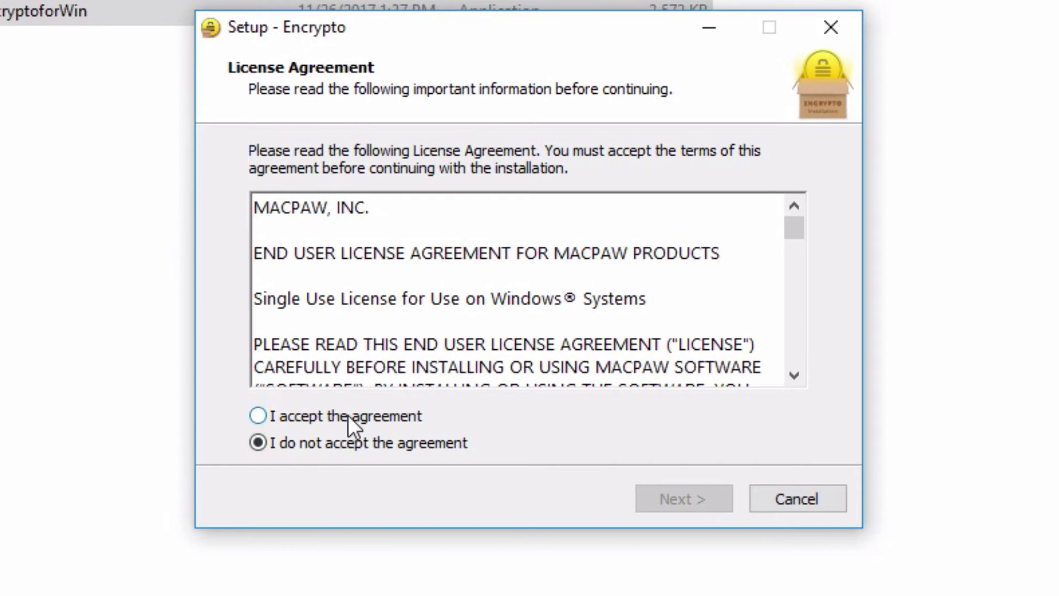
{"action": "left_click", "coordinate": [333, 415]}
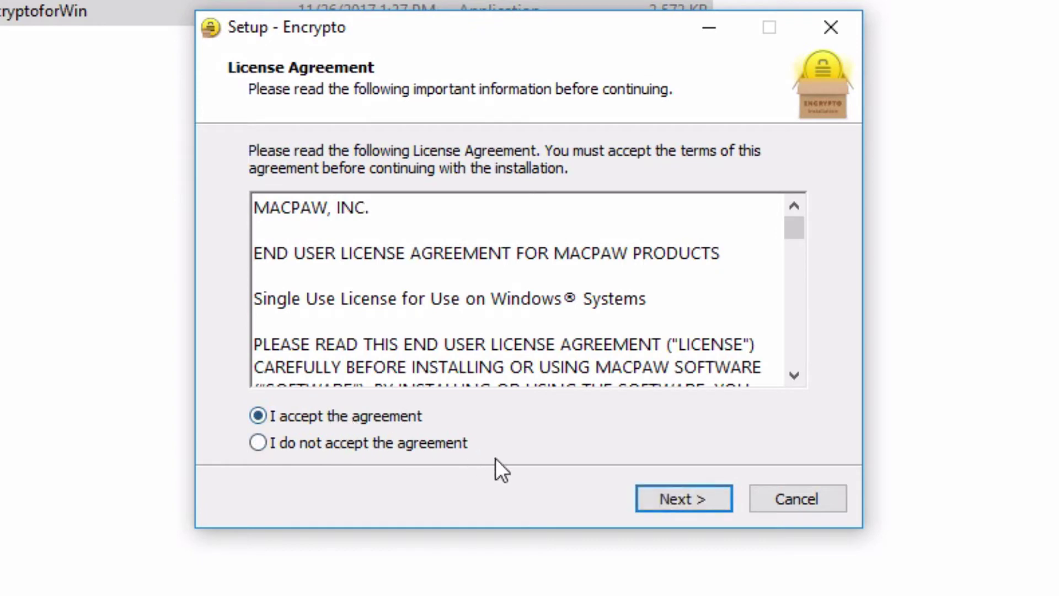
{"action": "left_click", "coordinate": [654, 501]}
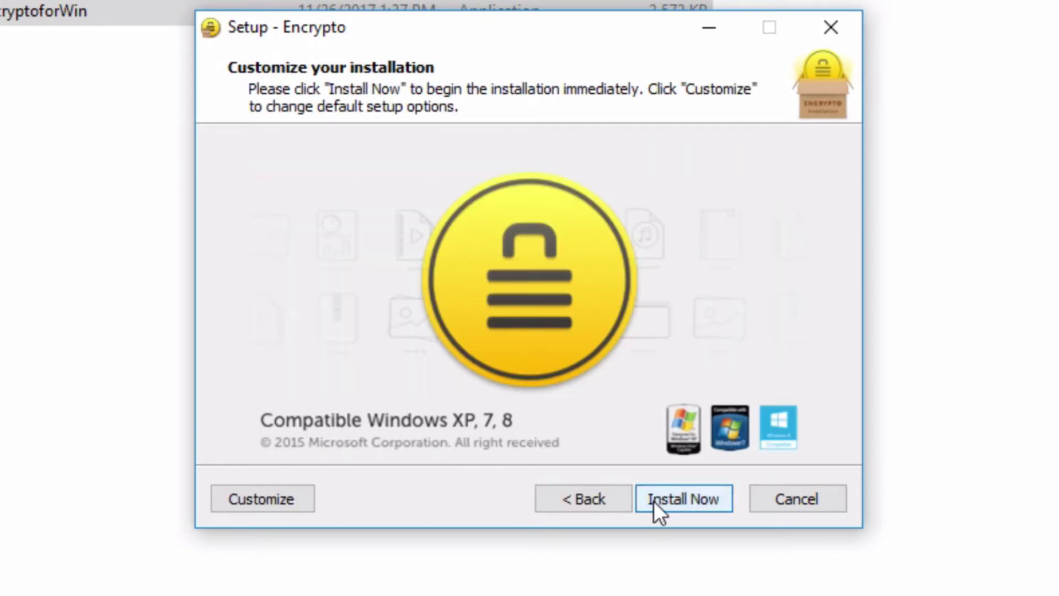
{"action": "left_click", "coordinate": [701, 508]}
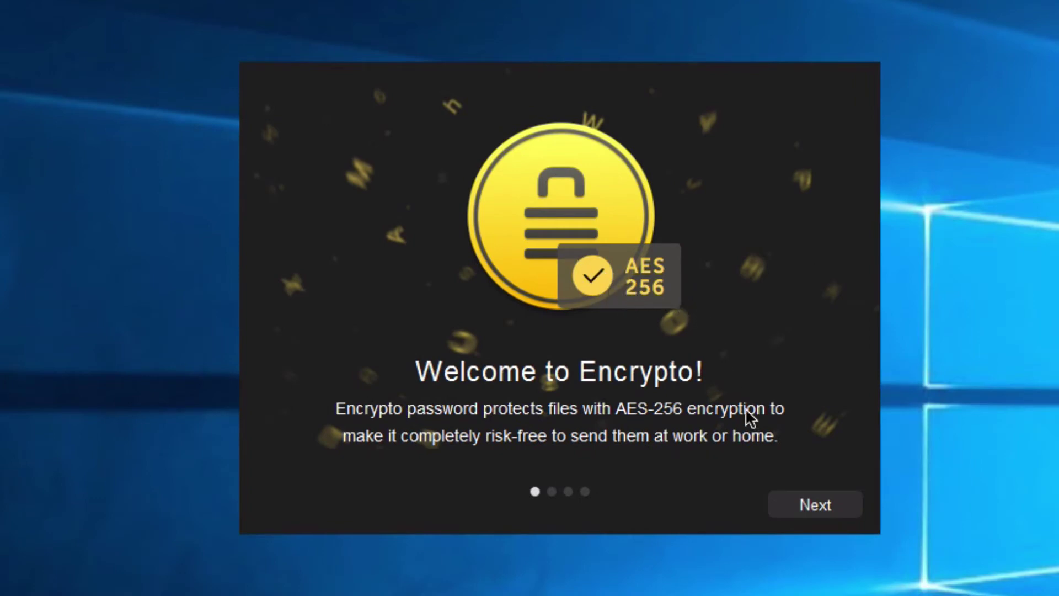
Step: Step through the welcome tour, skip the newsletter, and center the Encrypto main window
{"action": "left_click", "coordinate": [806, 500]}
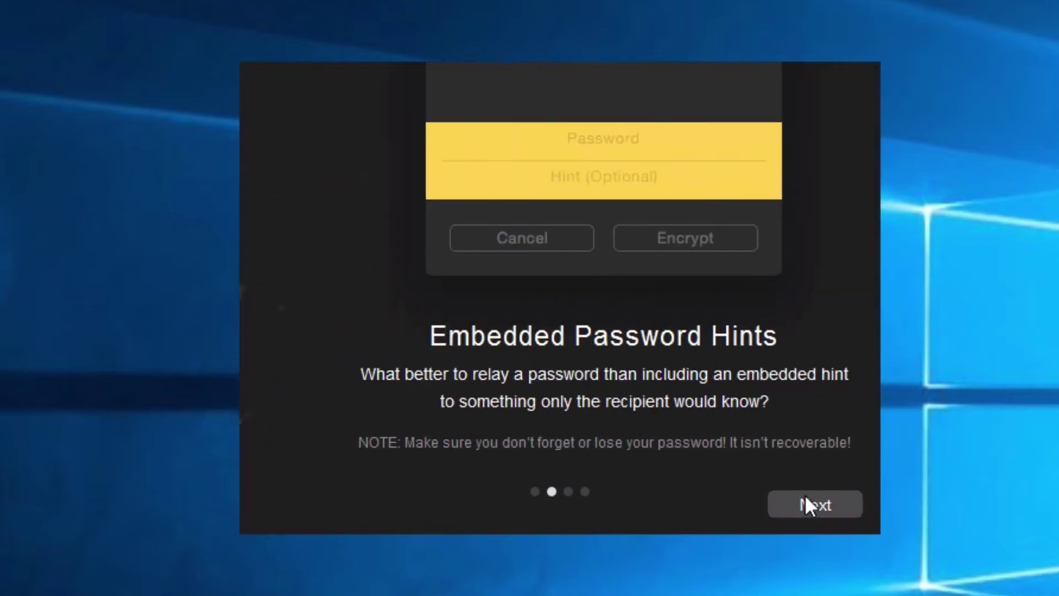
{"action": "left_click", "coordinate": [806, 499]}
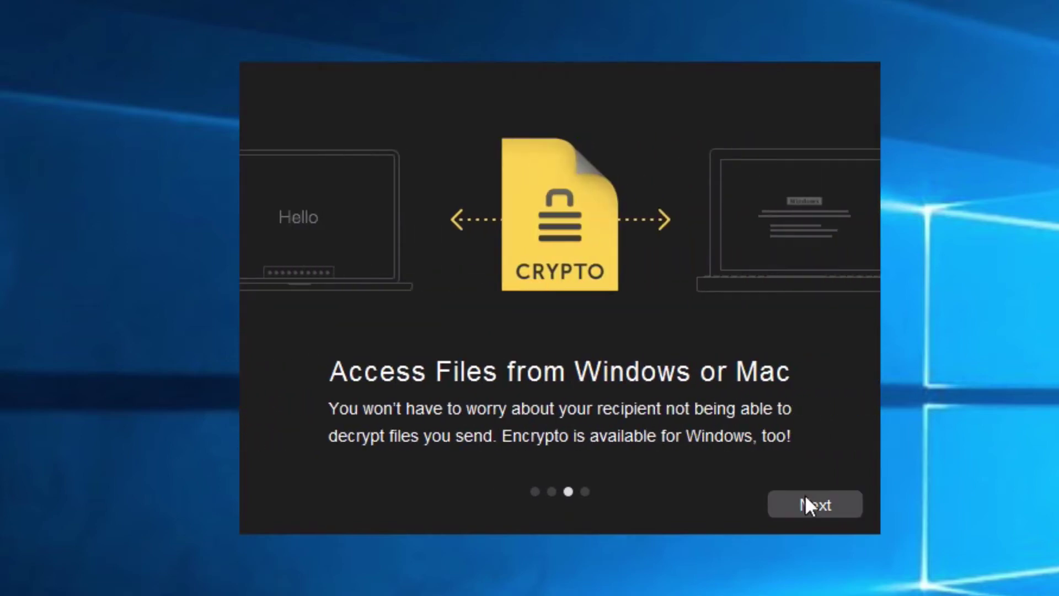
{"action": "left_click", "coordinate": [806, 496]}
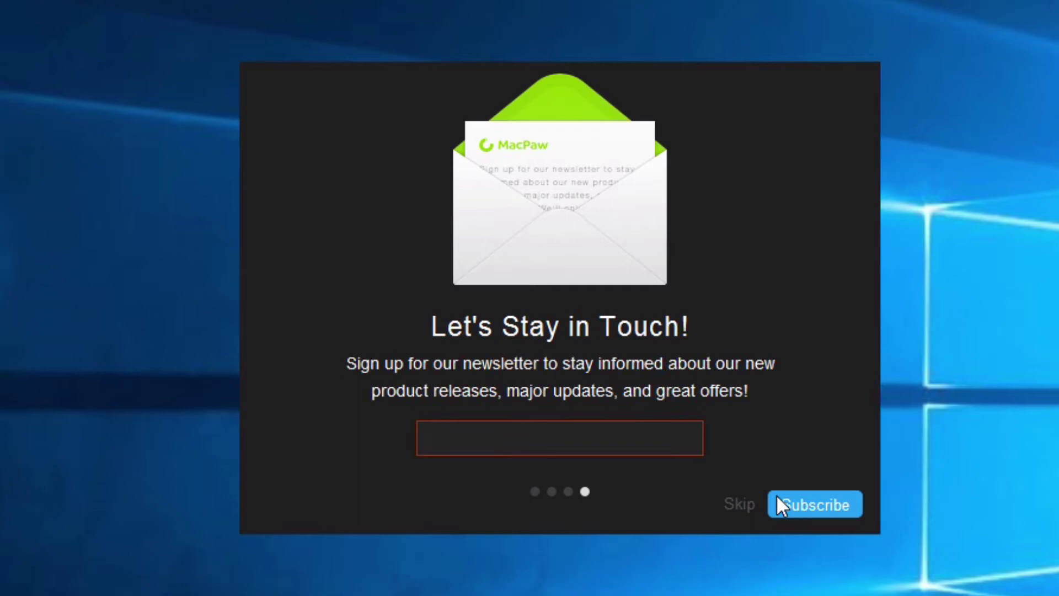
{"action": "left_click", "coordinate": [750, 507]}
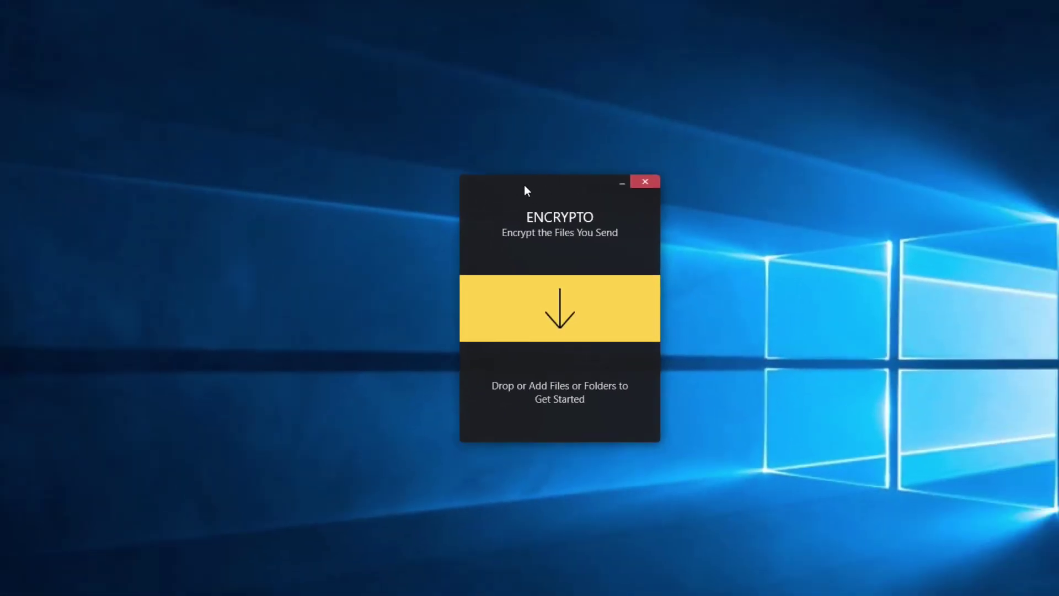
{"action": "left_click_drag", "start_coordinate": [494, 78], "coordinate": [441, 0]}
{"action": "left_click_drag", "start_coordinate": [527, 97], "coordinate": [486, 150]}
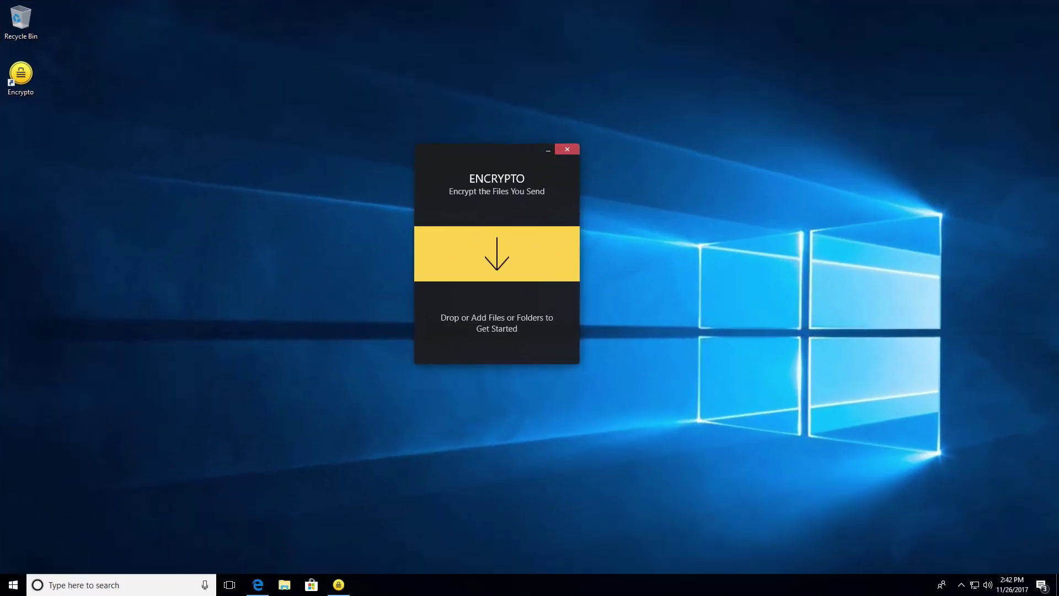
Step: Launch Notepad via the 'note' search and type test1
{"action": "left_click", "coordinate": [71, 586]}
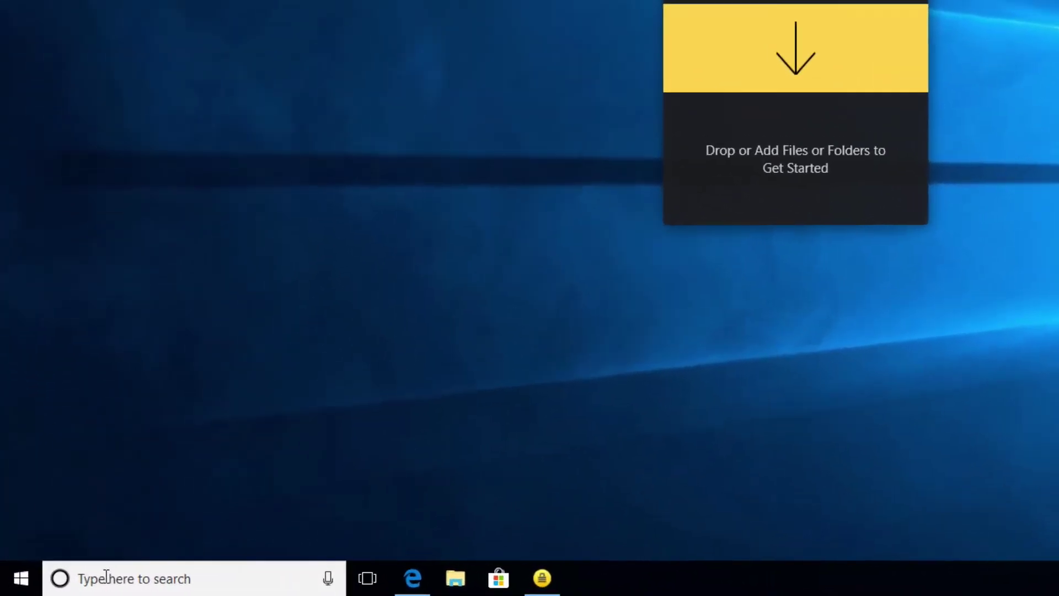
{"action": "type", "text": "note"}
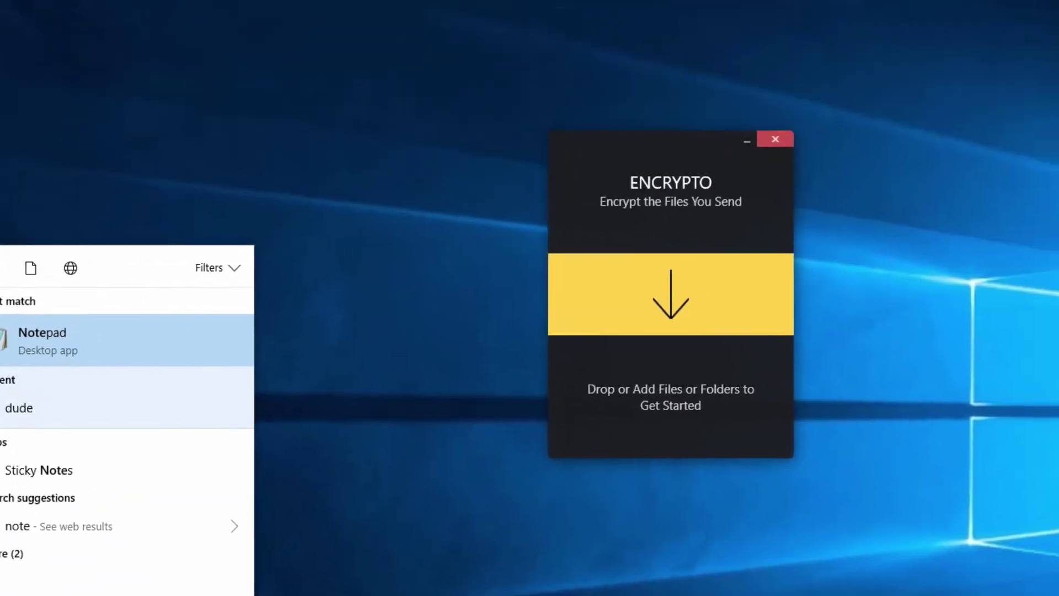
{"action": "key", "text": "Return"}
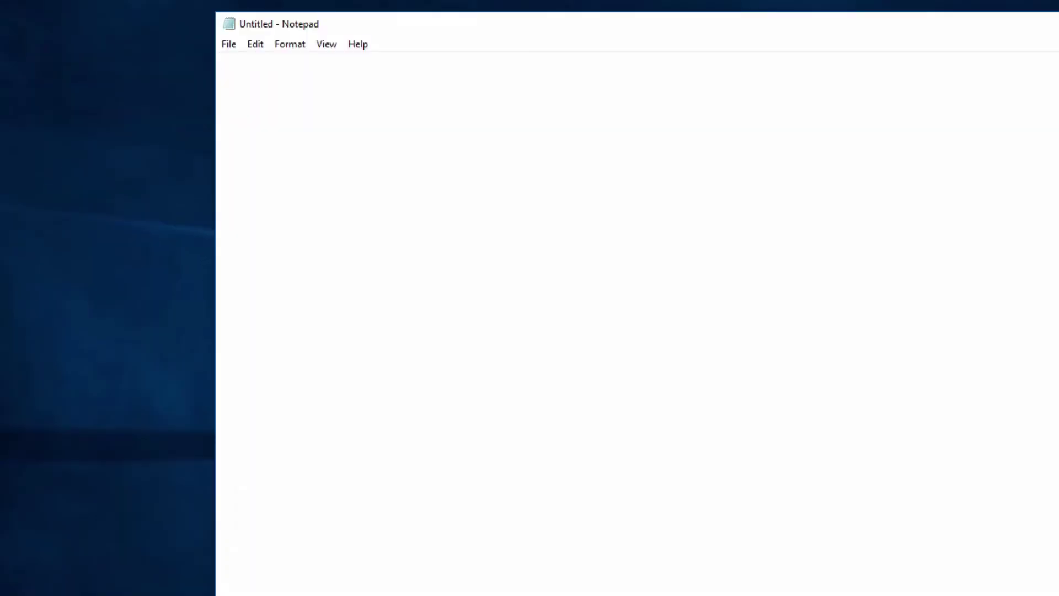
{"action": "type", "text": "test1"}
Step: Save the note to the Desktop as test.txt
{"action": "left_click", "coordinate": [230, 44]}
{"action": "left_click", "coordinate": [255, 115]}
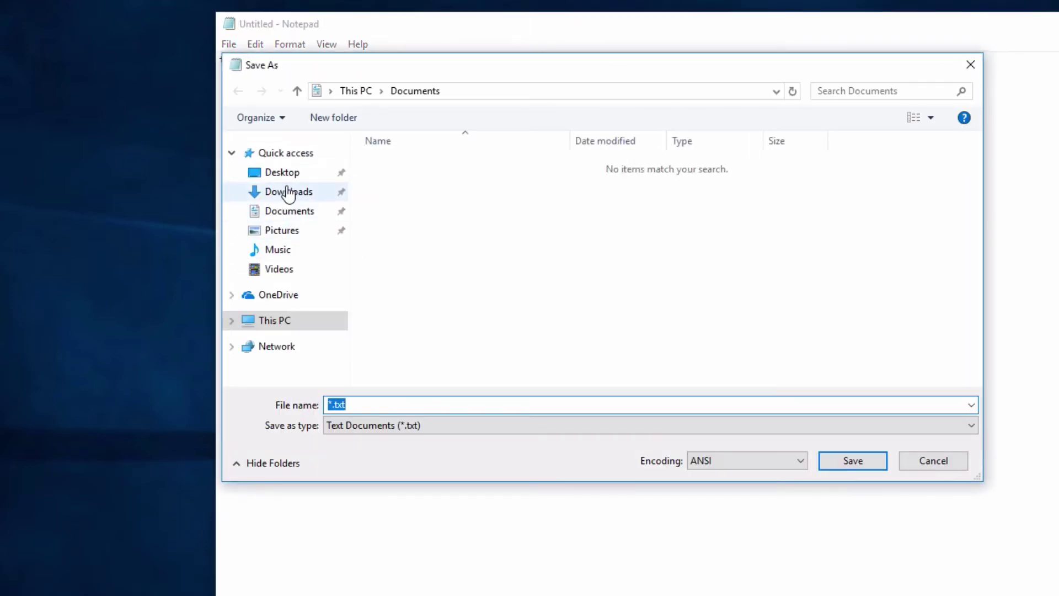
{"action": "left_click", "coordinate": [291, 172]}
{"action": "left_click", "coordinate": [338, 405]}
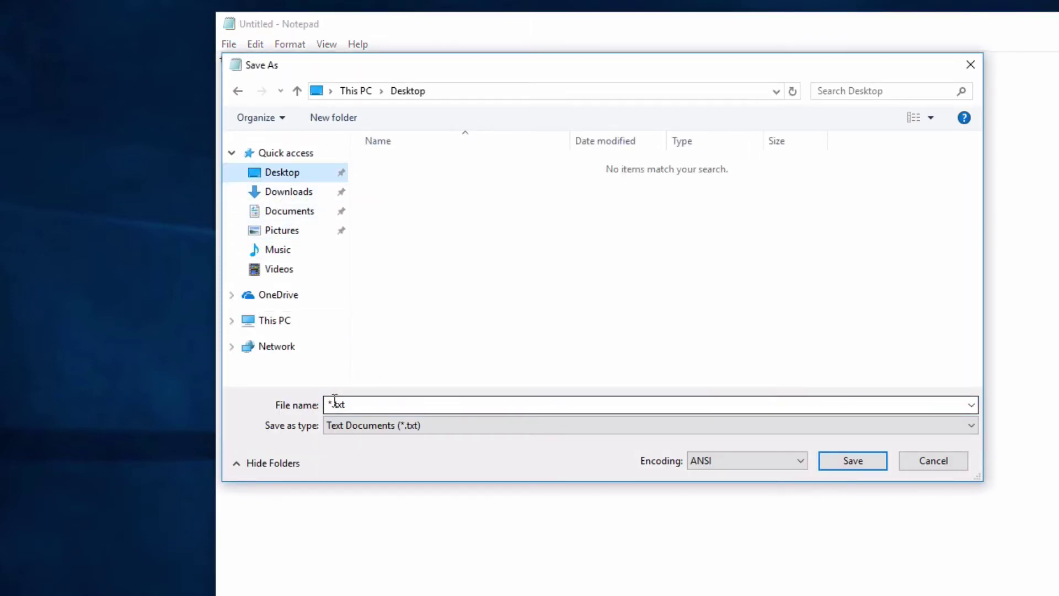
{"action": "left_click_drag", "start_coordinate": [338, 405], "coordinate": [353, 405]}
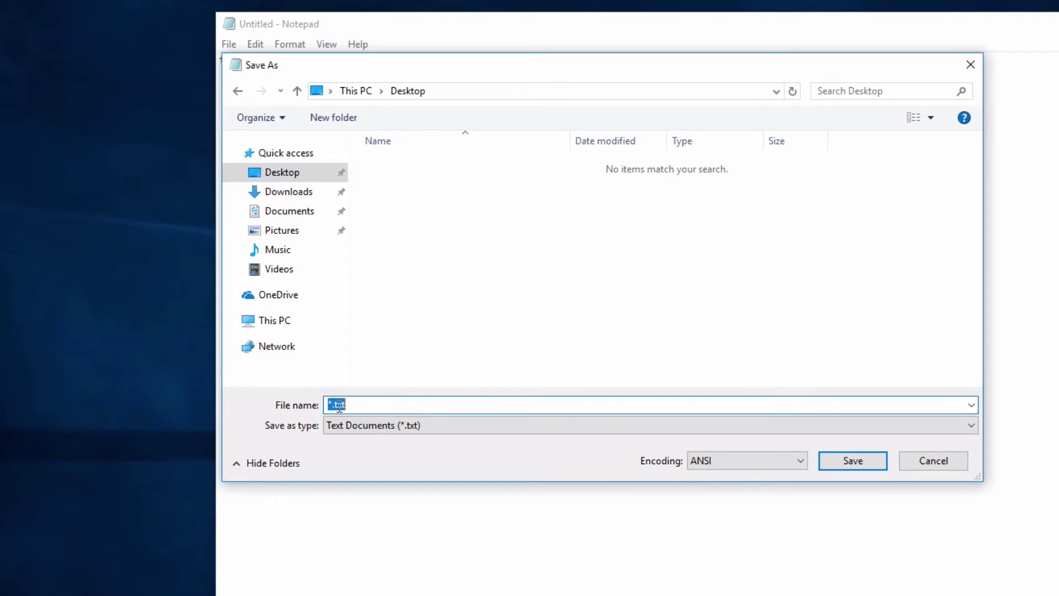
{"action": "left_click", "coordinate": [353, 406]}
{"action": "key", "text": "Home"}
{"action": "key", "text": "Delete"}
{"action": "type", "text": "test"}
{"action": "left_click", "coordinate": [837, 460]}
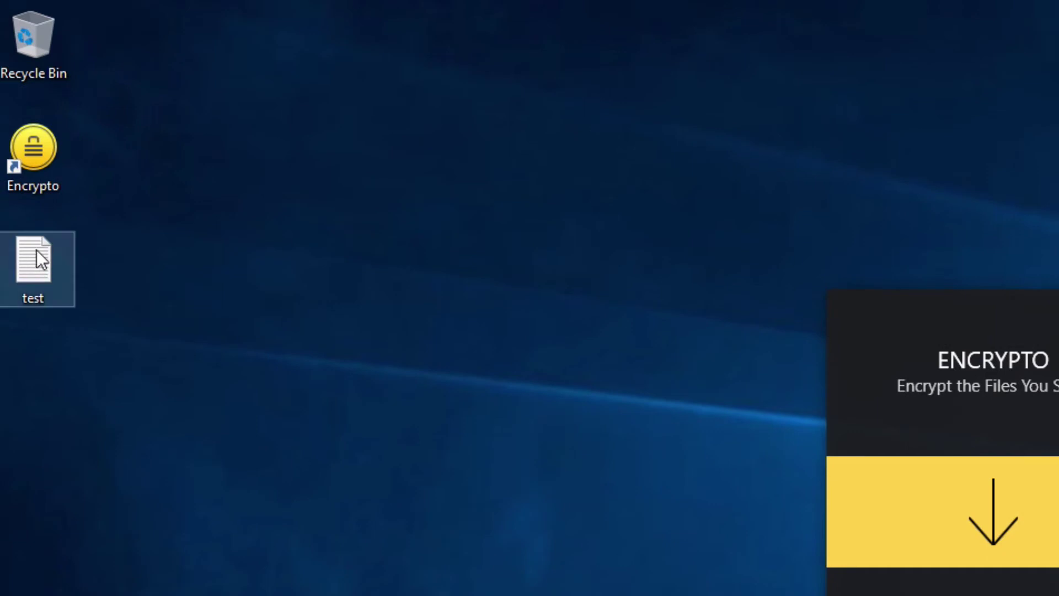
Step: Check test.txt's contents, then drop it into Encrypto's drop zone
{"action": "double_click", "coordinate": [33, 253]}
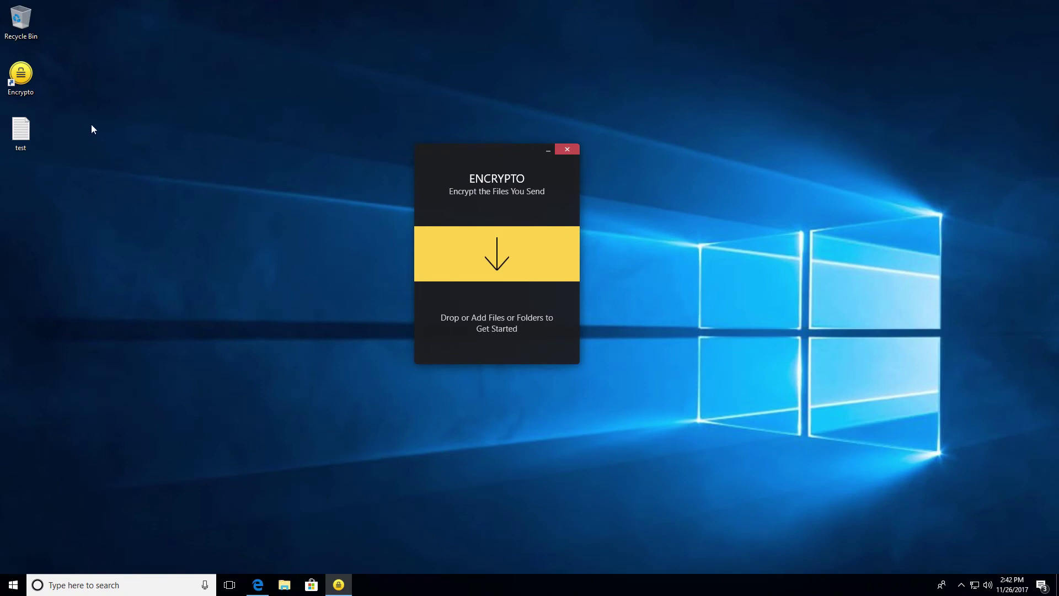
{"action": "left_click_drag", "start_coordinate": [20, 131], "coordinate": [155, 207]}
{"action": "left_click_drag", "start_coordinate": [357, 286], "coordinate": [456, 277]}
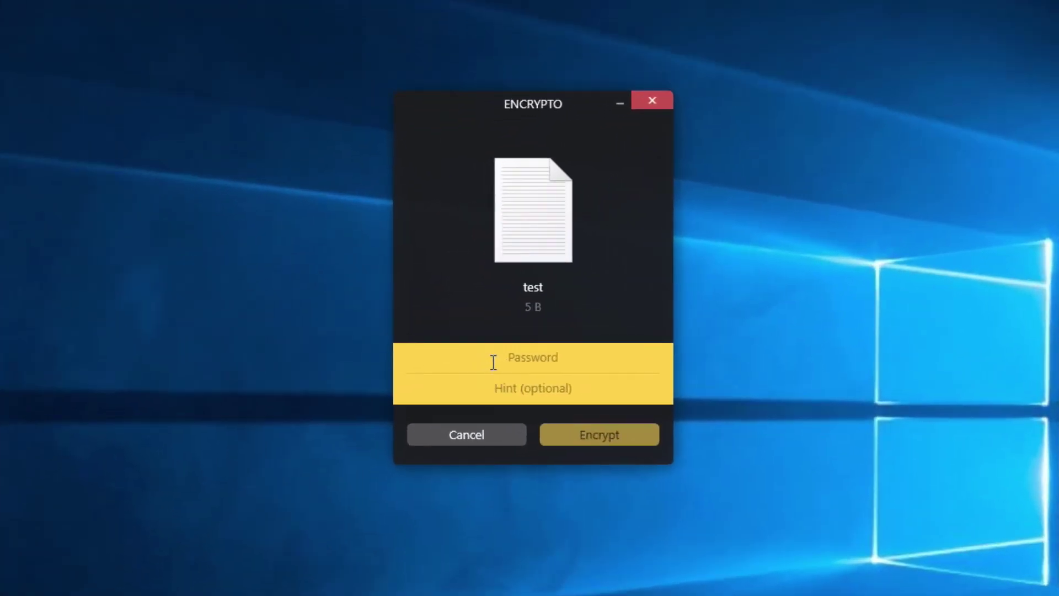
Step: Enter a four-character password, verify it with Show/Hide, and move to the Hint field
{"action": "left_click", "coordinate": [475, 304]}
{"action": "type", "text": "1234"}
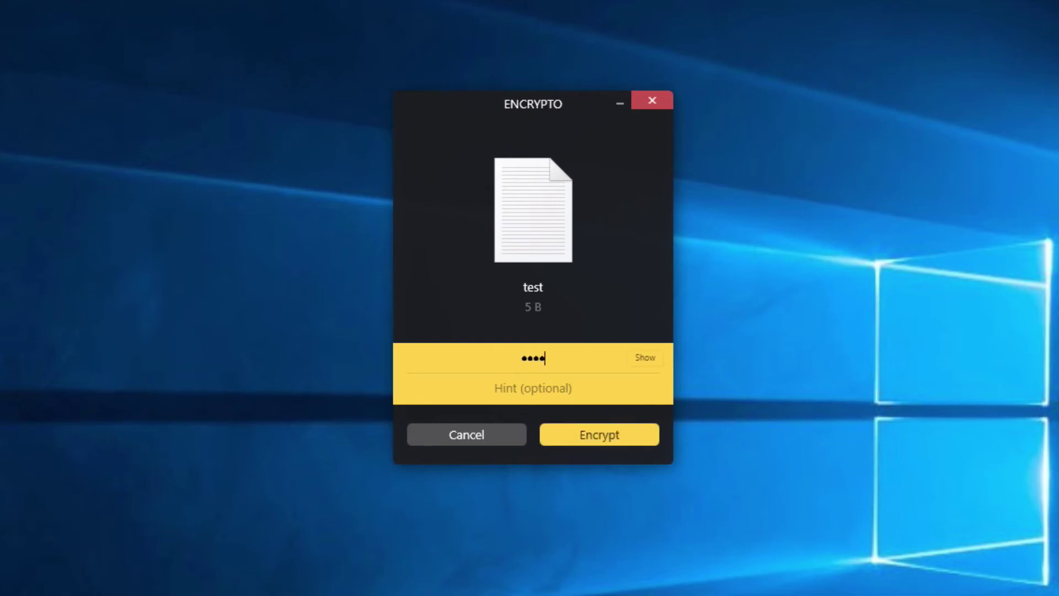
{"action": "left_click", "coordinate": [643, 359]}
{"action": "left_click", "coordinate": [644, 357]}
{"action": "left_click", "coordinate": [566, 387]}
Step: Encrypt test.txt, save the CRYPTO file to the Desktop, and reset Encrypto with Start Over
{"action": "left_click", "coordinate": [591, 434]}
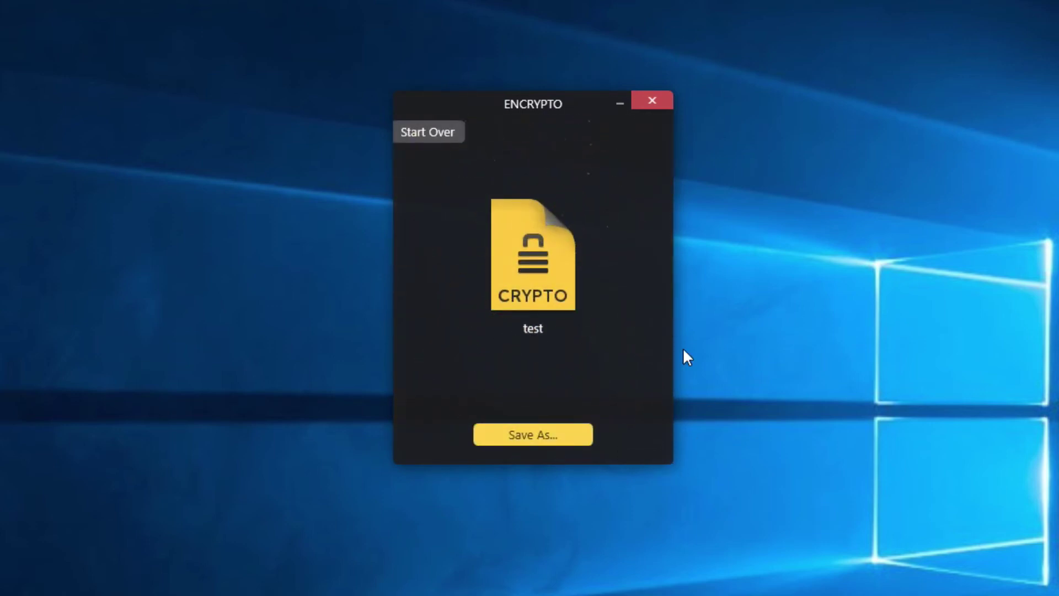
{"action": "left_click", "coordinate": [532, 435]}
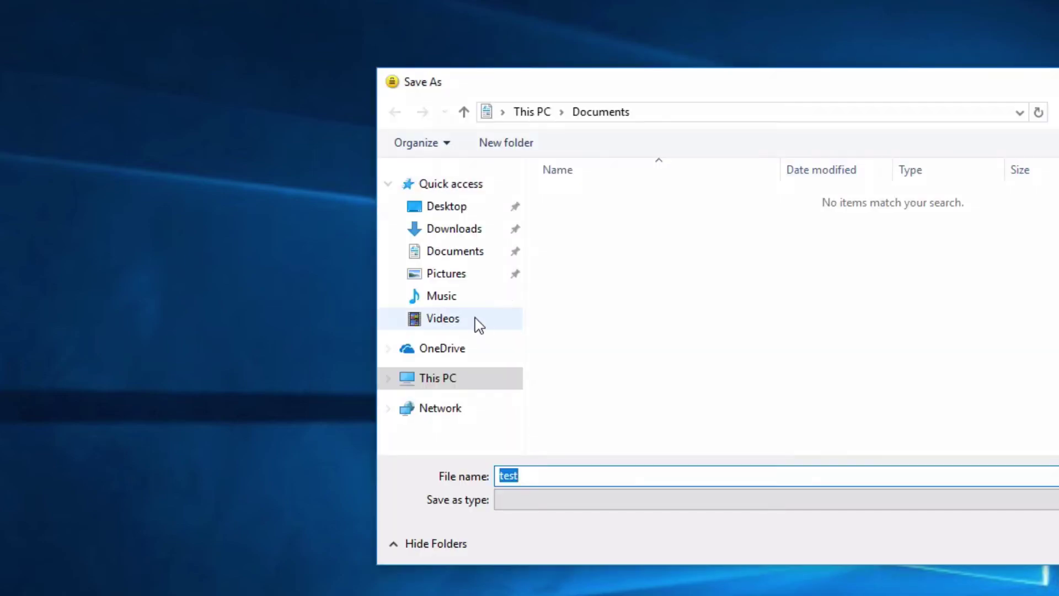
{"action": "left_click", "coordinate": [456, 210]}
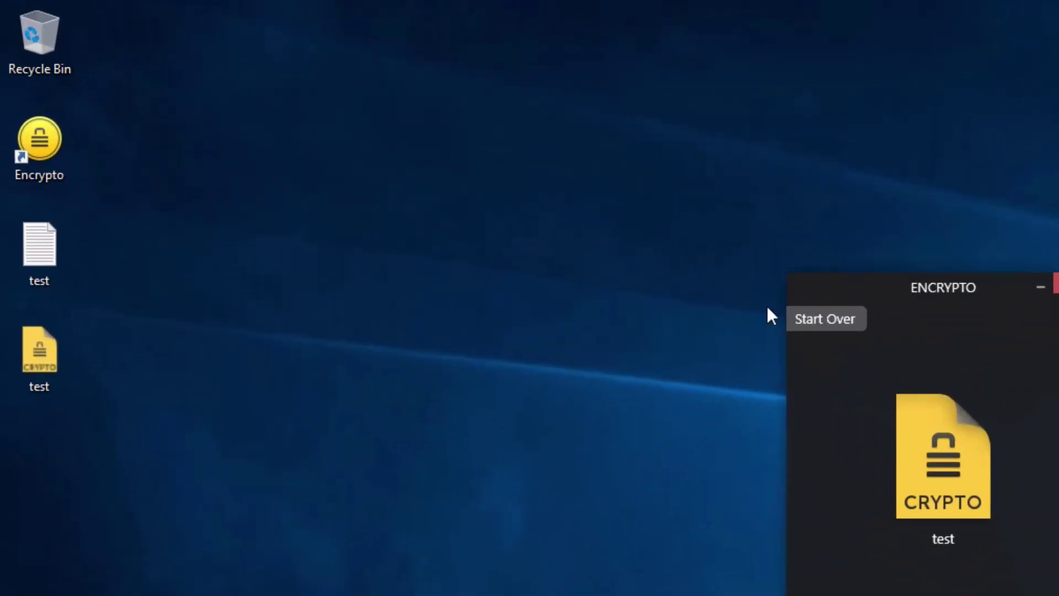
{"action": "left_click", "coordinate": [834, 315]}
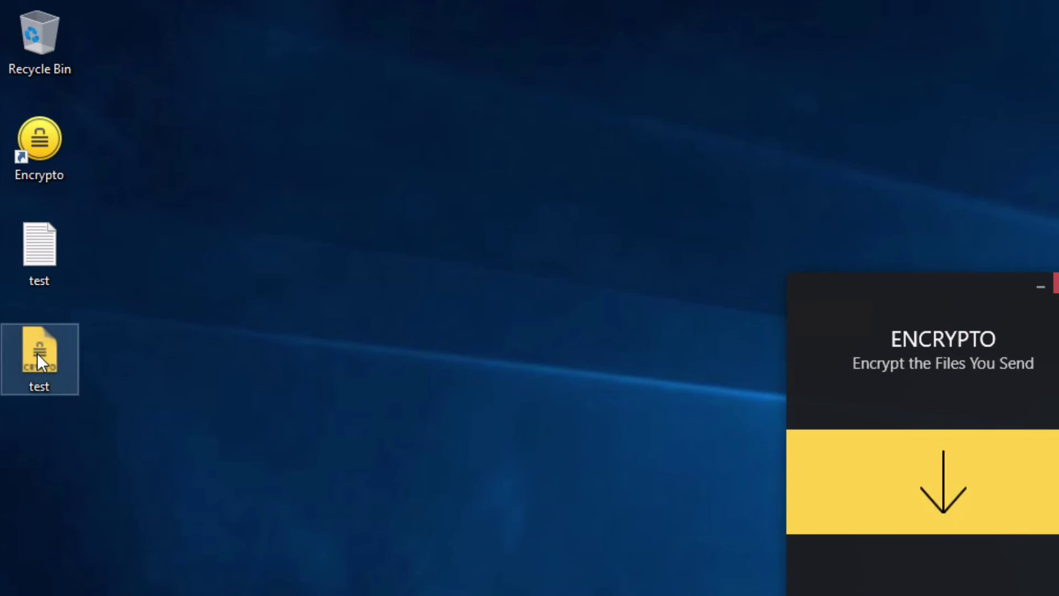
{"action": "left_click_drag", "start_coordinate": [38, 356], "coordinate": [352, 305]}
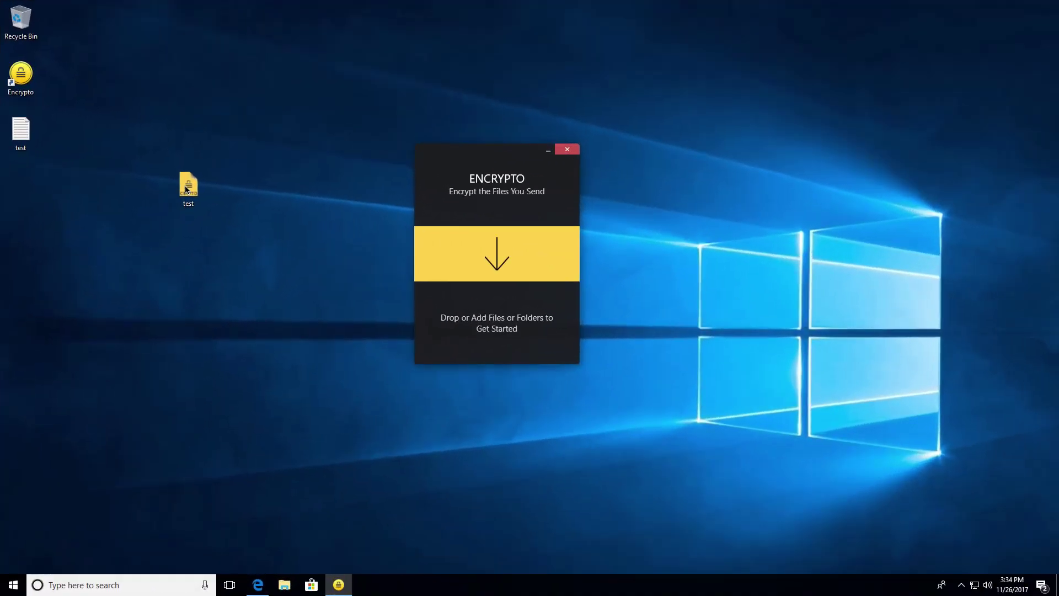
Step: Drag the plain test.txt onto the Recycle Bin, keeping only the encrypted copy
{"action": "left_click", "coordinate": [193, 186]}
{"action": "left_click", "coordinate": [23, 131]}
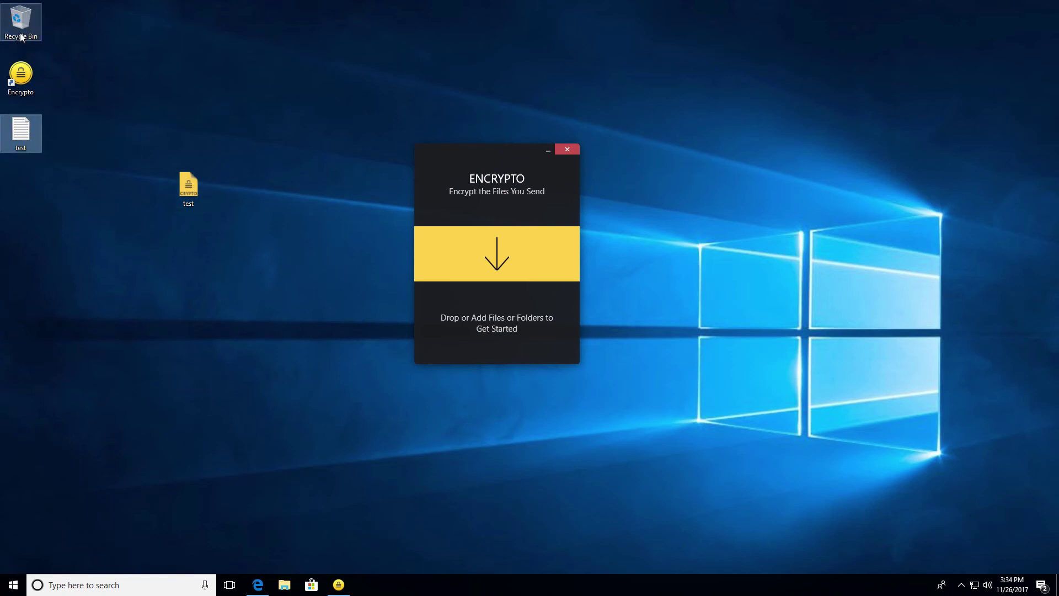
{"action": "left_click_drag", "start_coordinate": [21, 36], "coordinate": [21, 36]}
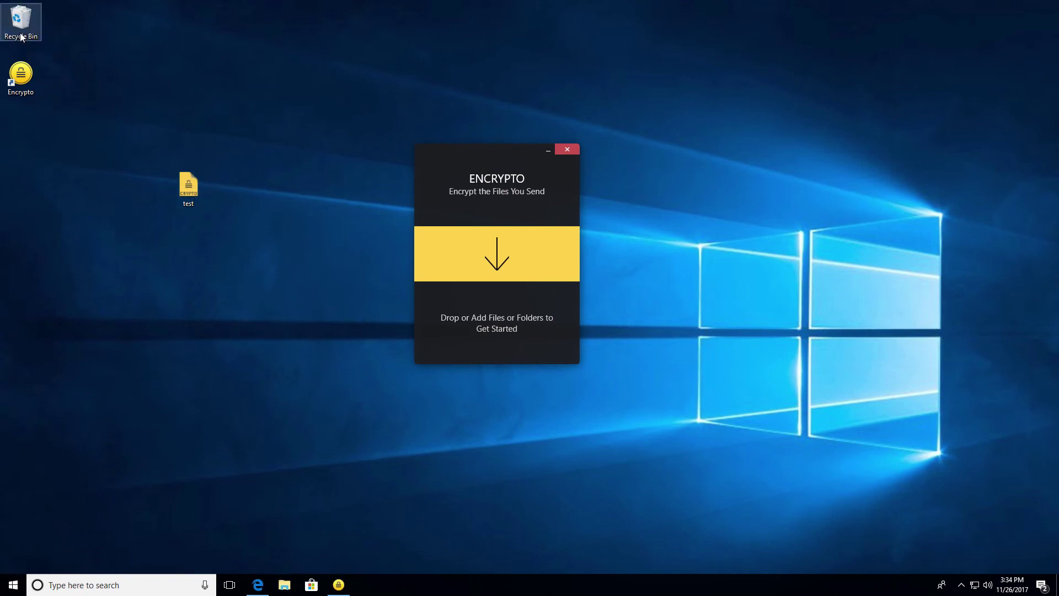
{"action": "right_click", "coordinate": [187, 186]}
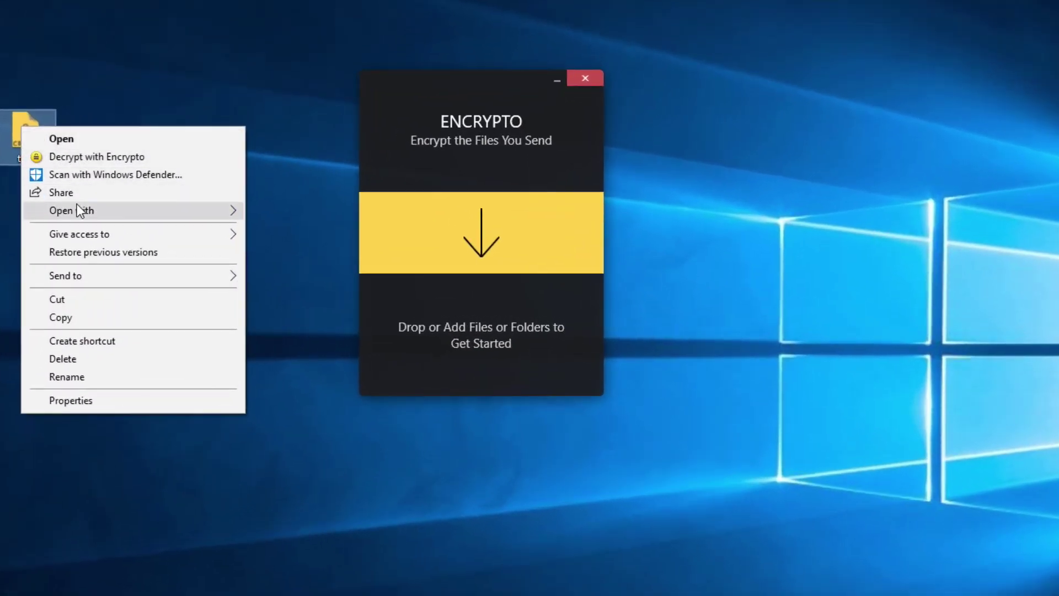
{"action": "mouse_move", "coordinate": [77, 207]}
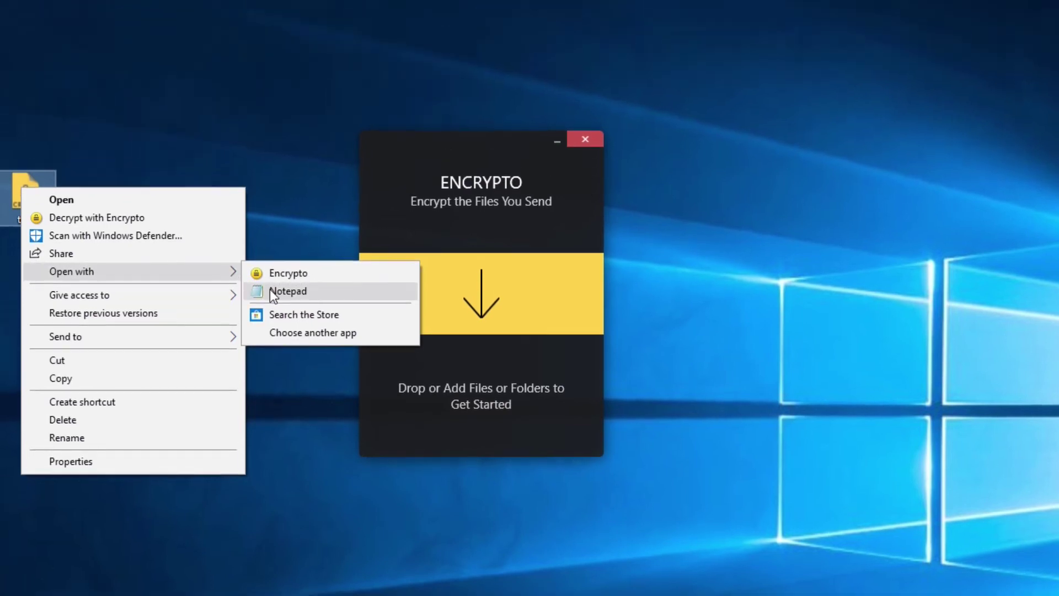
{"action": "left_click", "coordinate": [270, 228]}
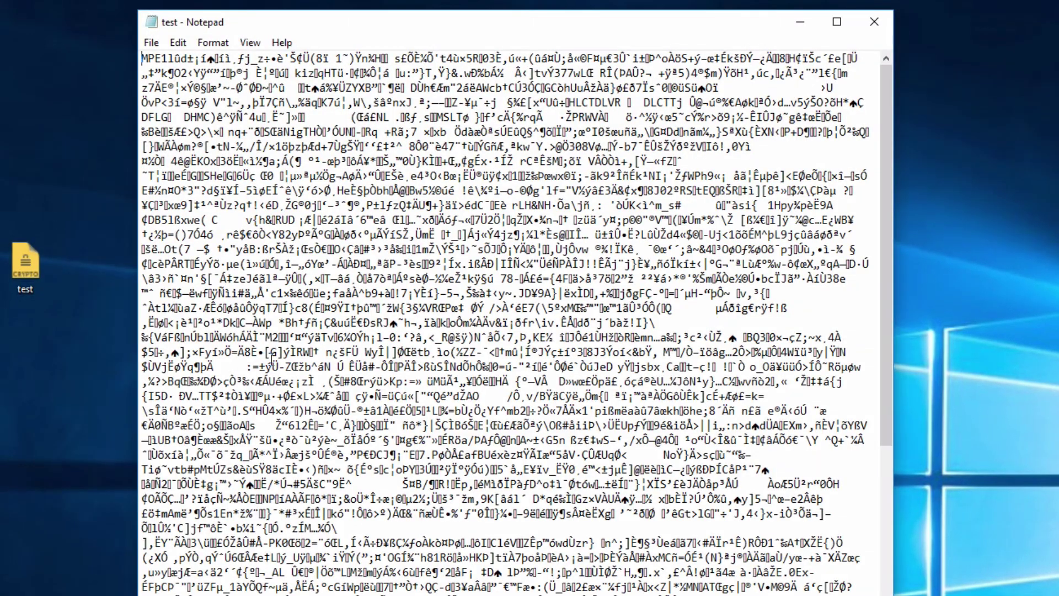
{"action": "scroll", "coordinate": [272, 357], "scroll_direction": "down", "scroll_amount": 9}
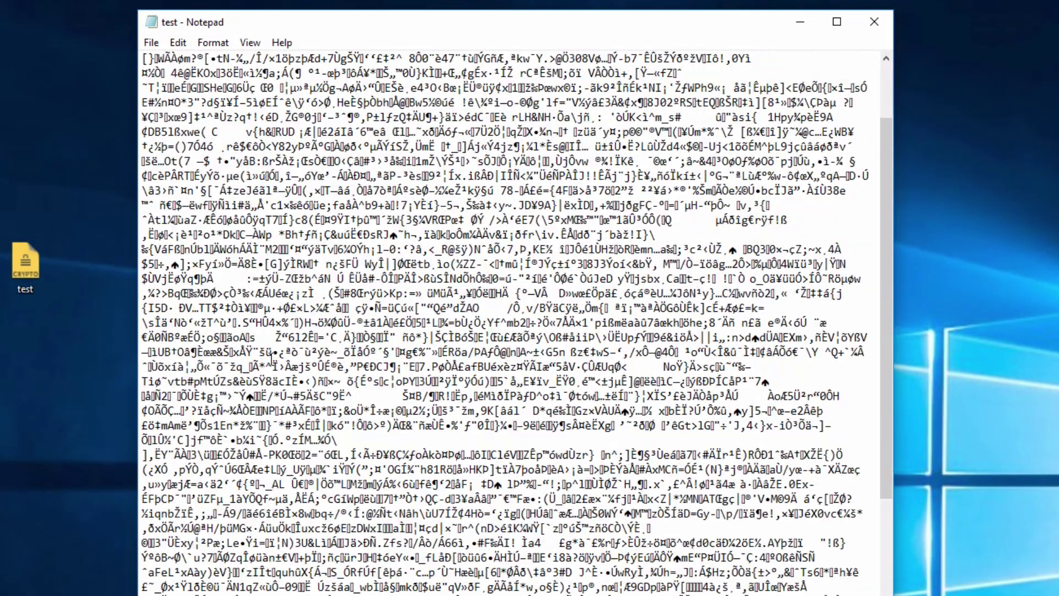
{"action": "scroll", "coordinate": [272, 357], "scroll_direction": "up", "scroll_amount": 9}
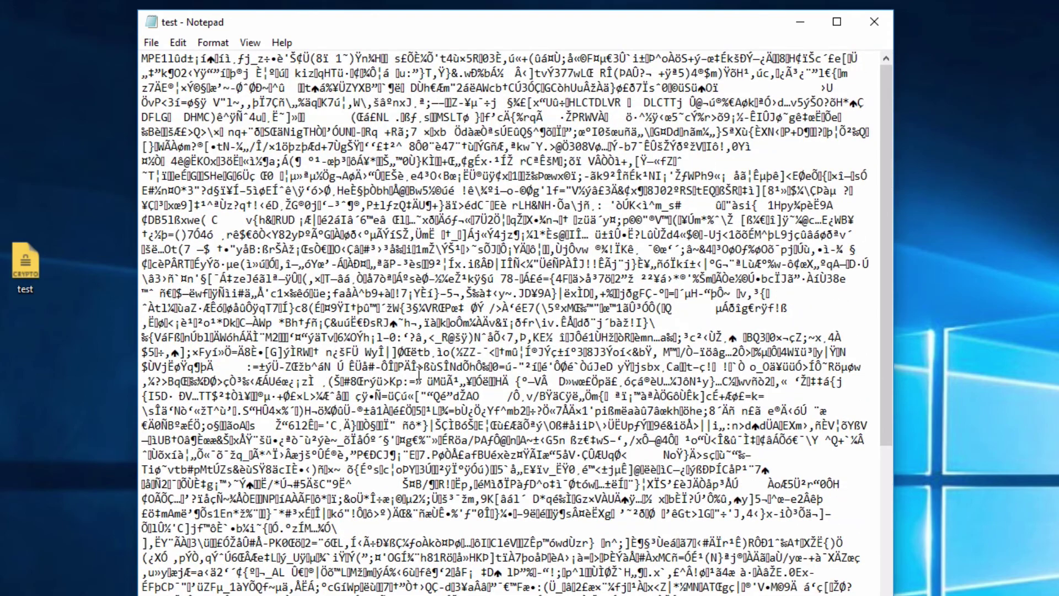
{"action": "left_click", "coordinate": [869, 23]}
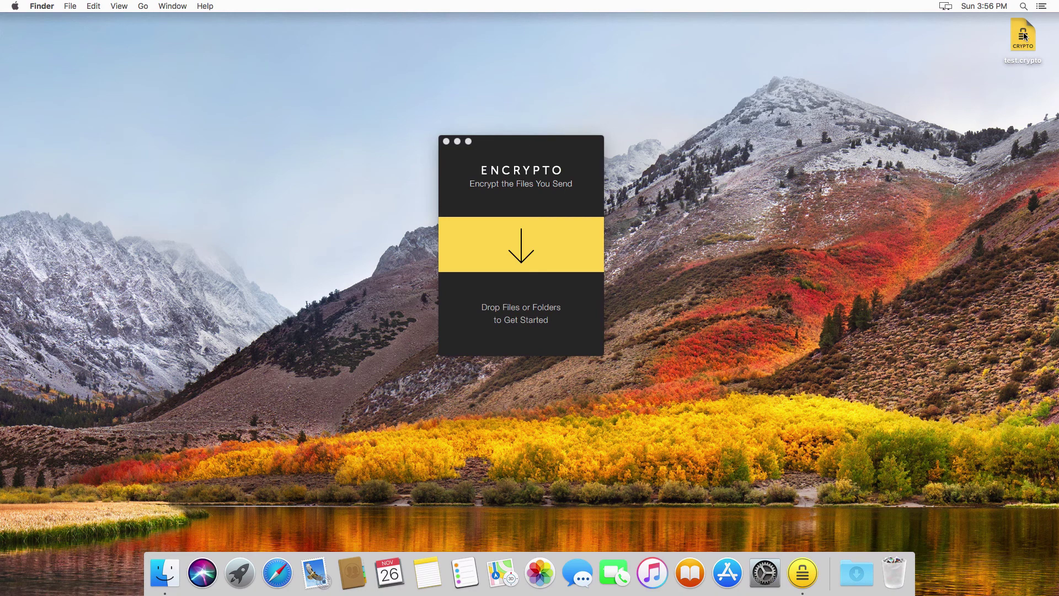
Step: Drop test.crypto into Encrypto on macOS and decrypt it with its password
{"action": "left_click_drag", "start_coordinate": [1024, 33], "coordinate": [771, 162]}
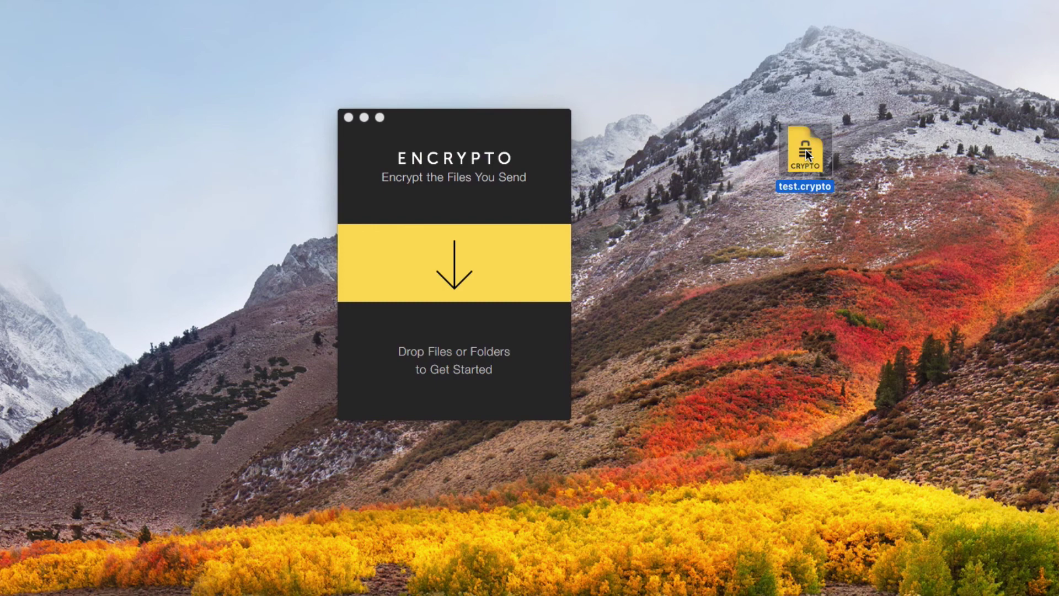
{"action": "left_click_drag", "start_coordinate": [806, 150], "coordinate": [525, 224]}
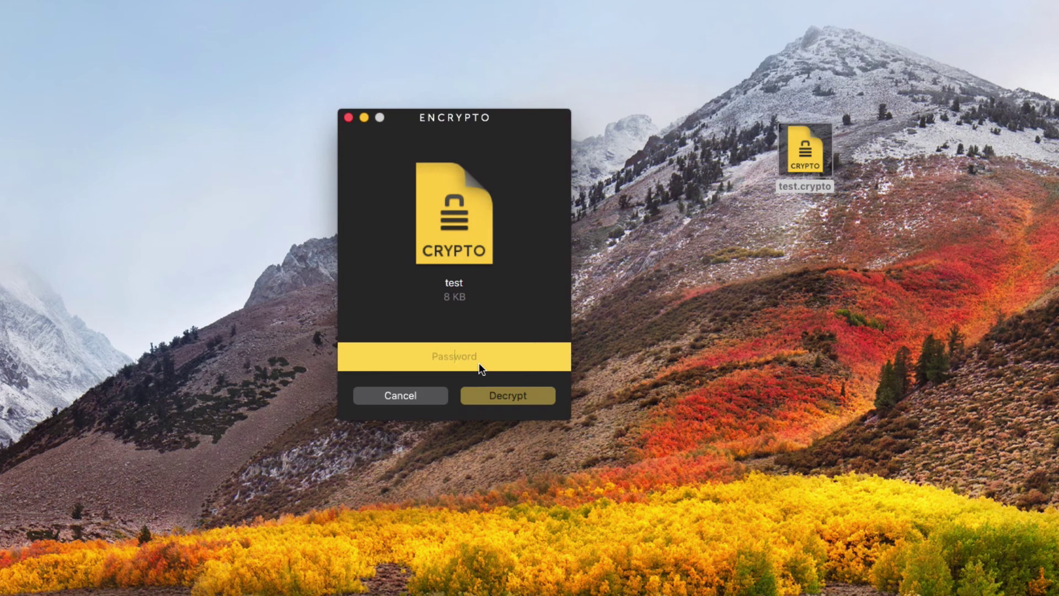
{"action": "type", "text": "123"}
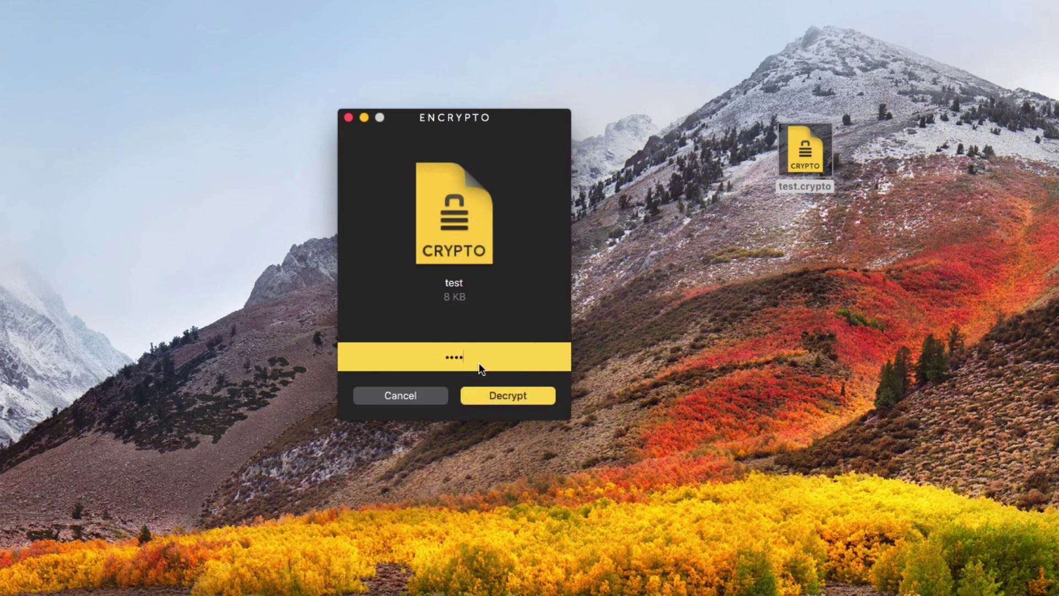
{"action": "key", "text": "Return"}
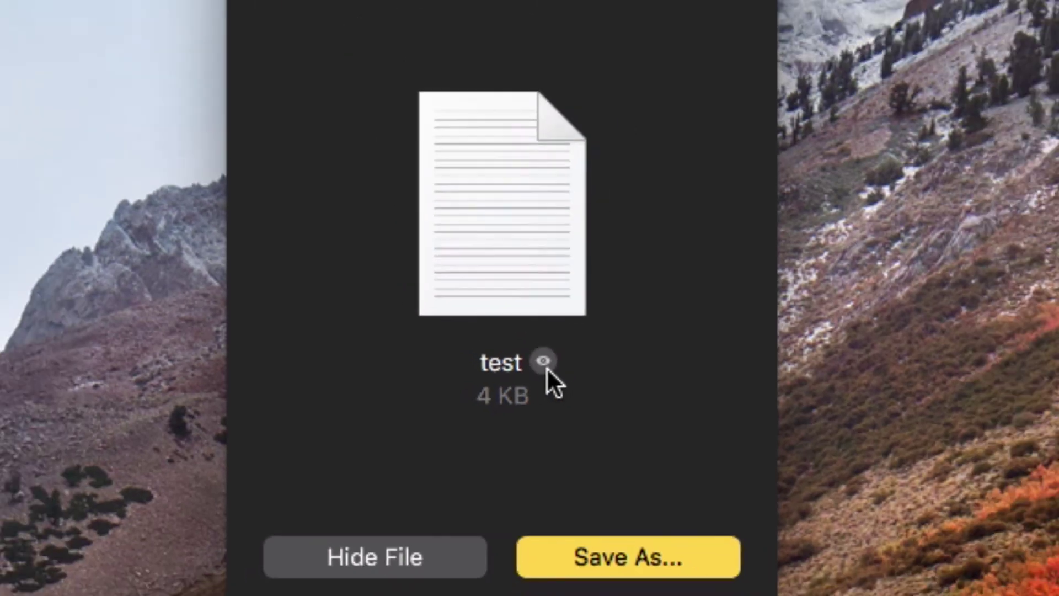
{"action": "left_click", "coordinate": [548, 353]}
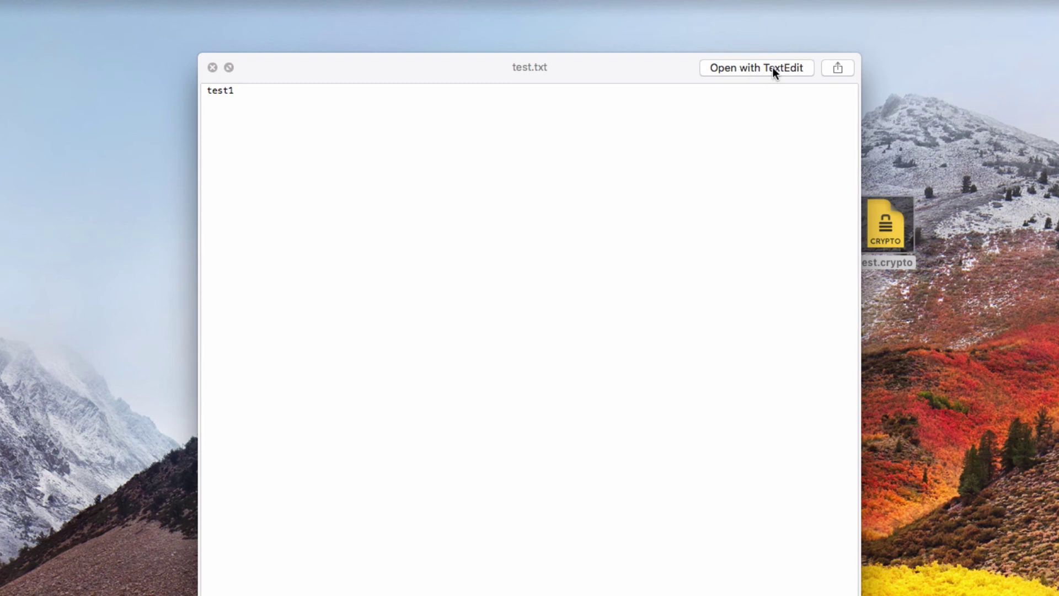
{"action": "left_click", "coordinate": [847, 68]}
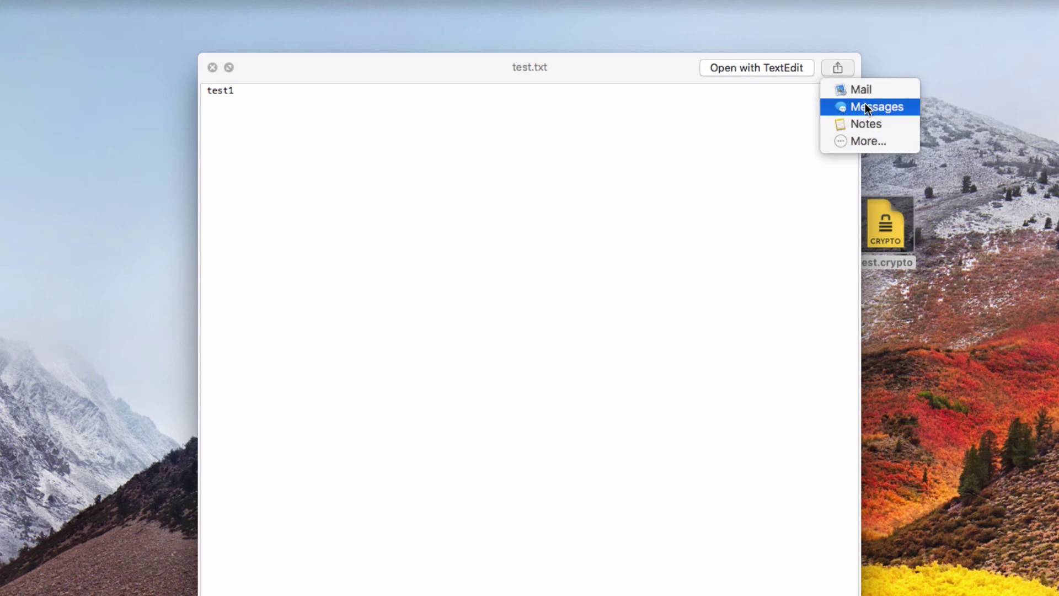
{"action": "left_click", "coordinate": [854, 141]}
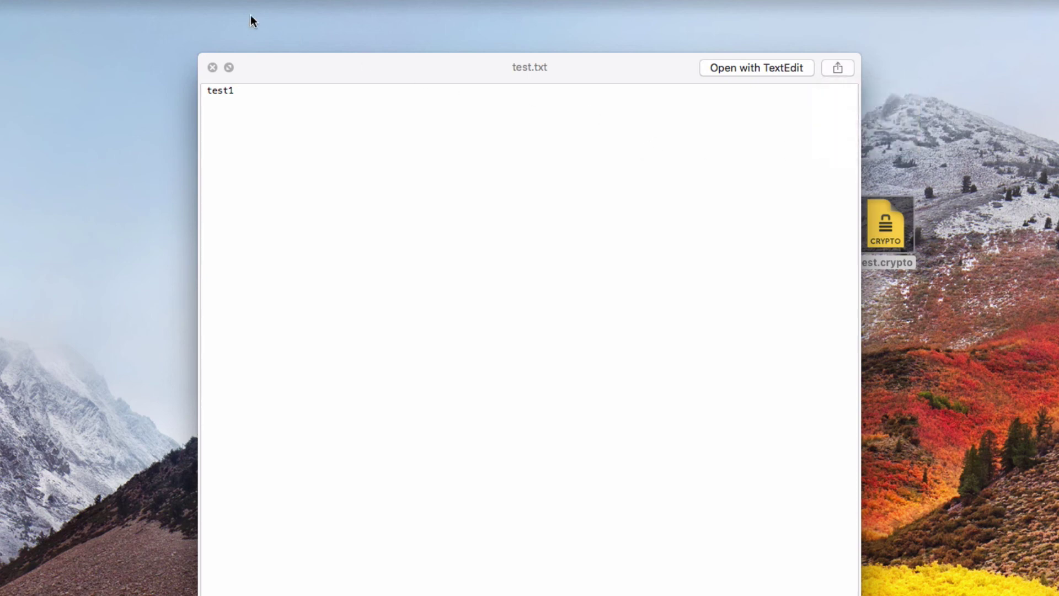
{"action": "left_click", "coordinate": [212, 68]}
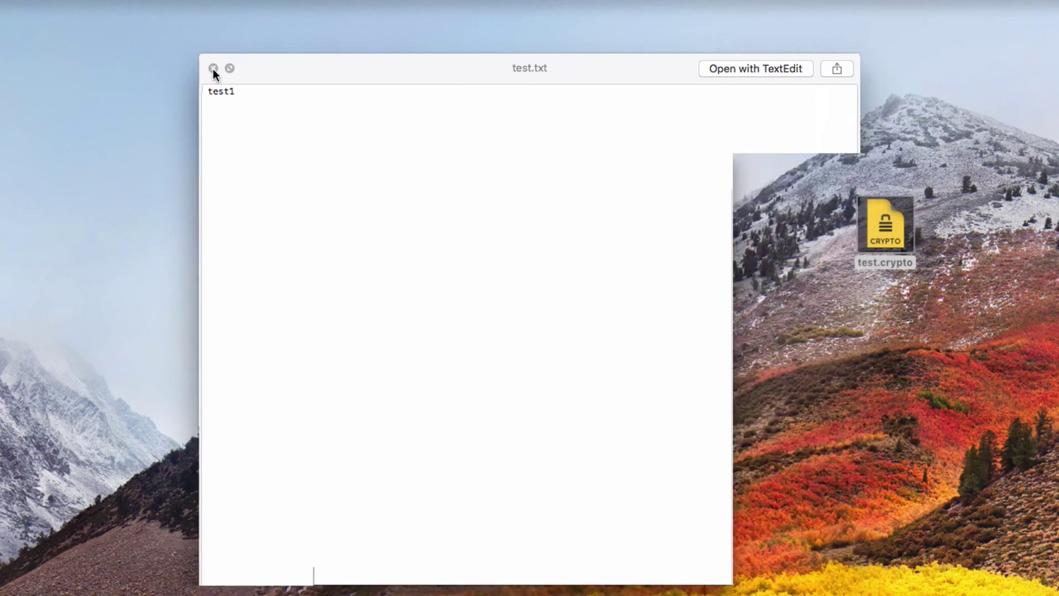
Step: Save the decrypted file to the Desktop as test.txt and open it in TextEdit
{"action": "left_click", "coordinate": [564, 482]}
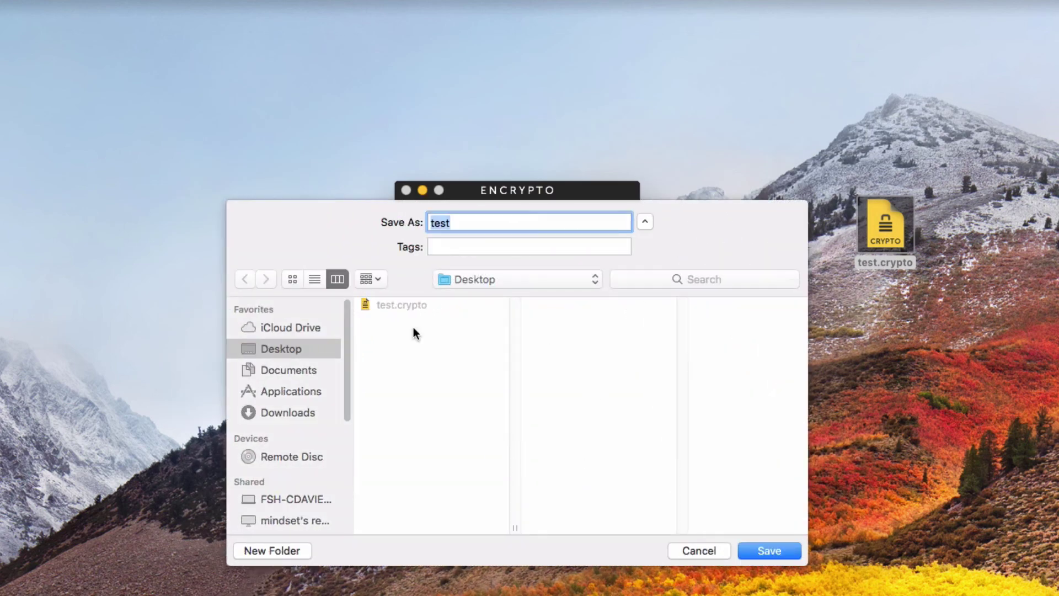
{"action": "left_click", "coordinate": [777, 550]}
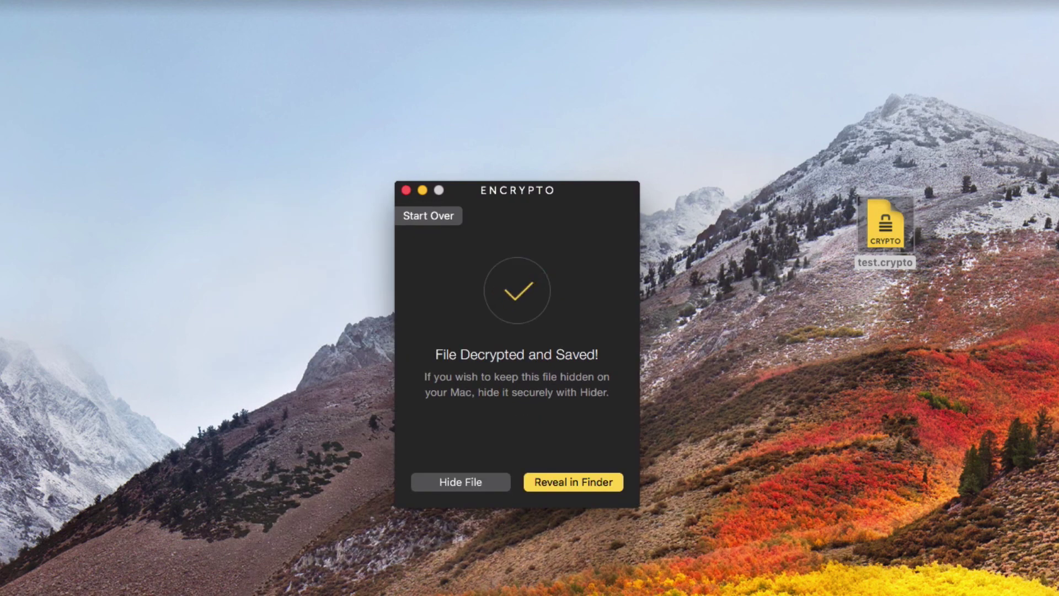
{"action": "left_click_drag", "start_coordinate": [864, 383], "coordinate": [837, 379]}
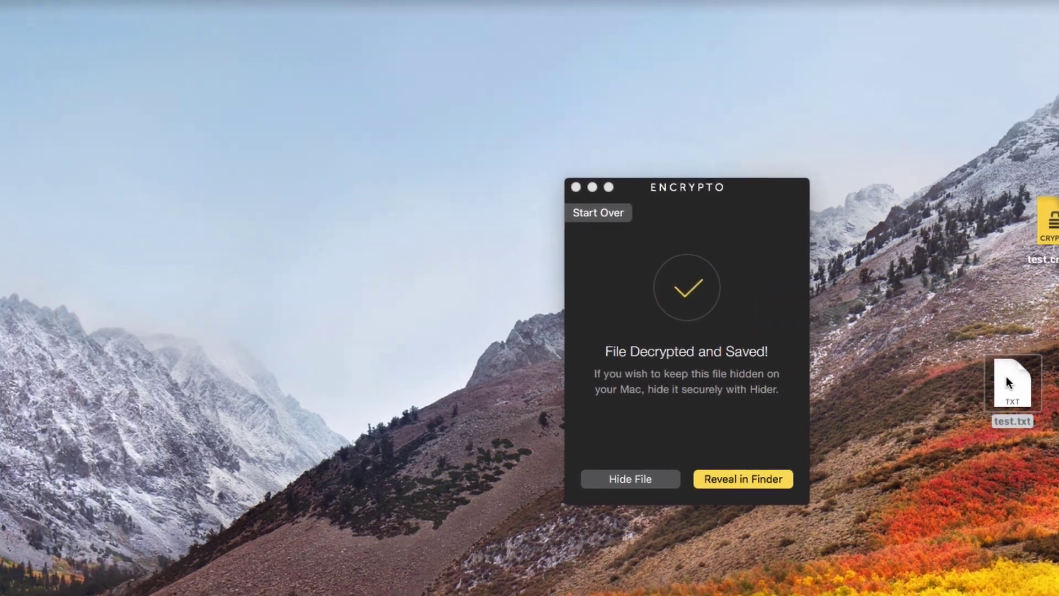
{"action": "double_click", "coordinate": [837, 379]}
Step: Select all the test1 text in TextEdit, then reset Encrypto with Start Over
{"action": "left_click", "coordinate": [495, 225]}
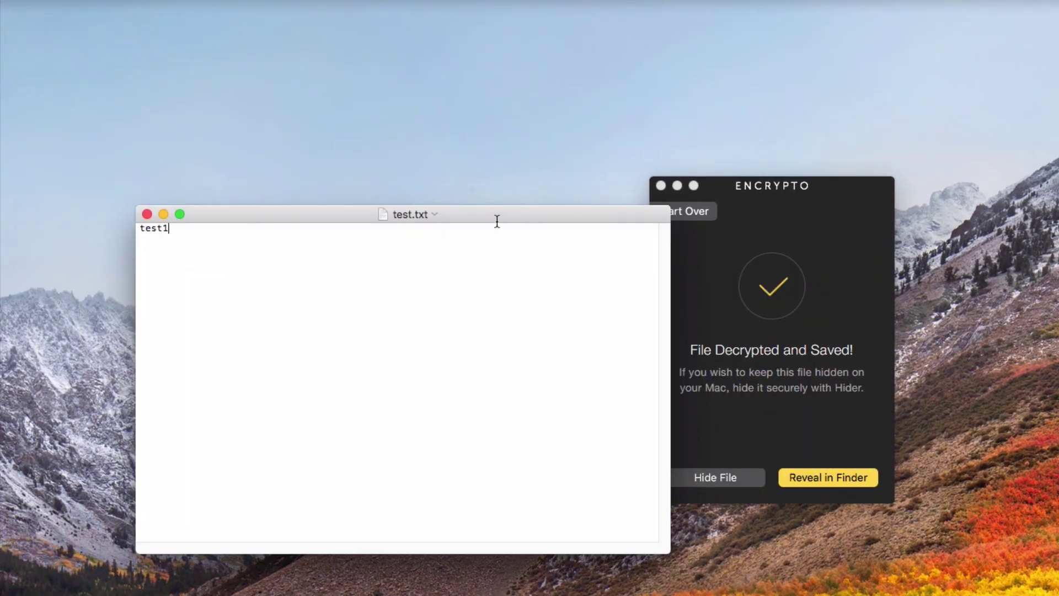
{"action": "key", "text": "super+a"}
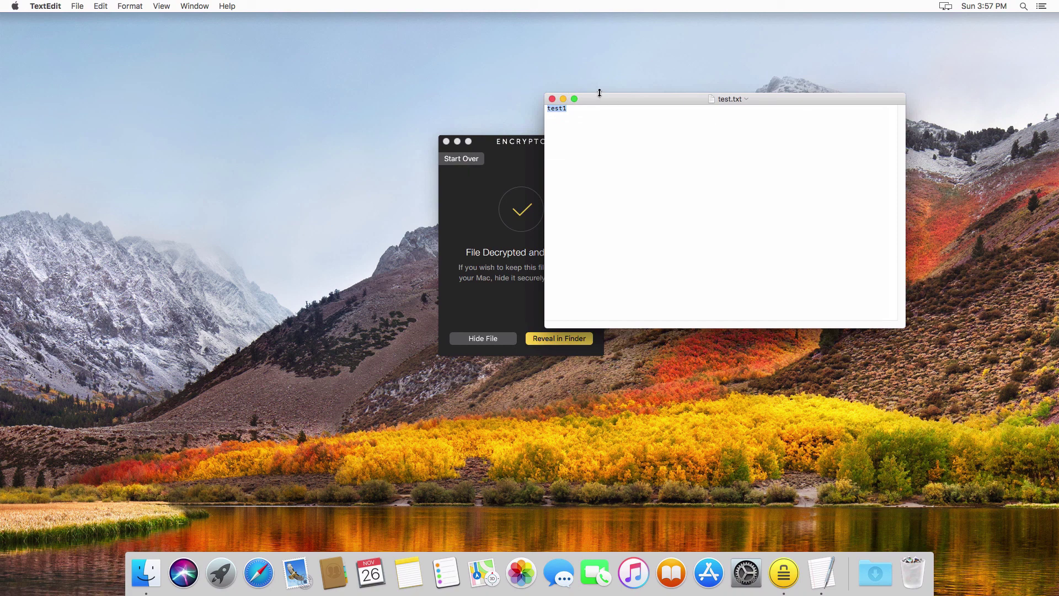
{"action": "left_click", "coordinate": [476, 205]}
{"action": "left_click", "coordinate": [467, 160]}
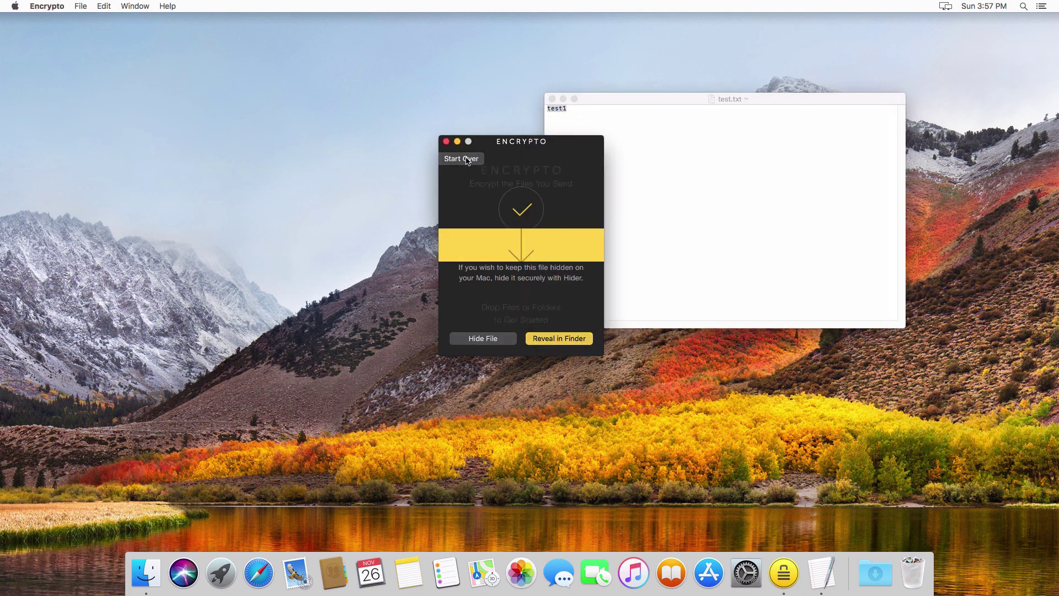